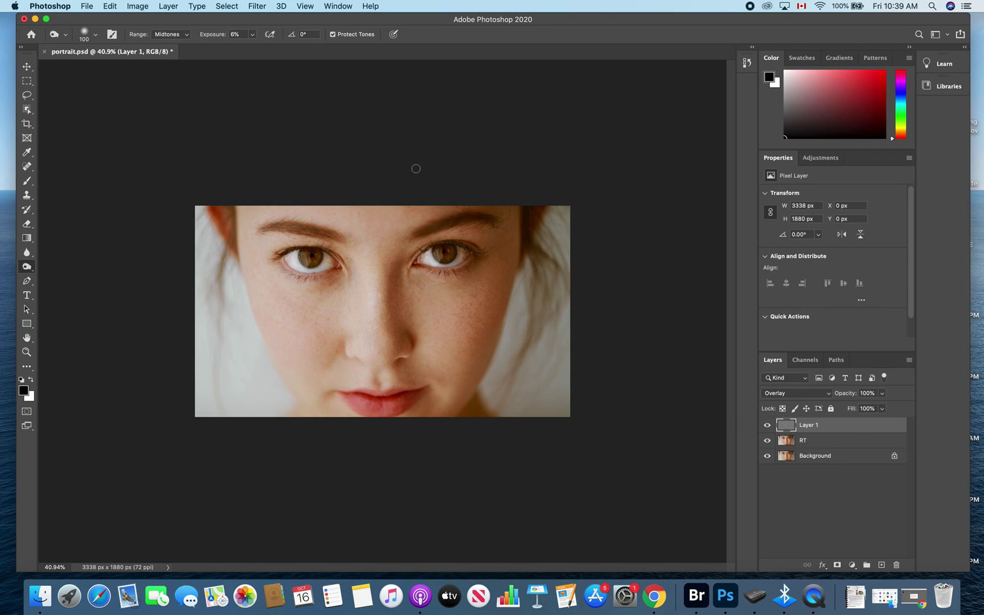
# Flatten Layer 1 and RT into a single Background layer
pyautogui.click(168, 7)
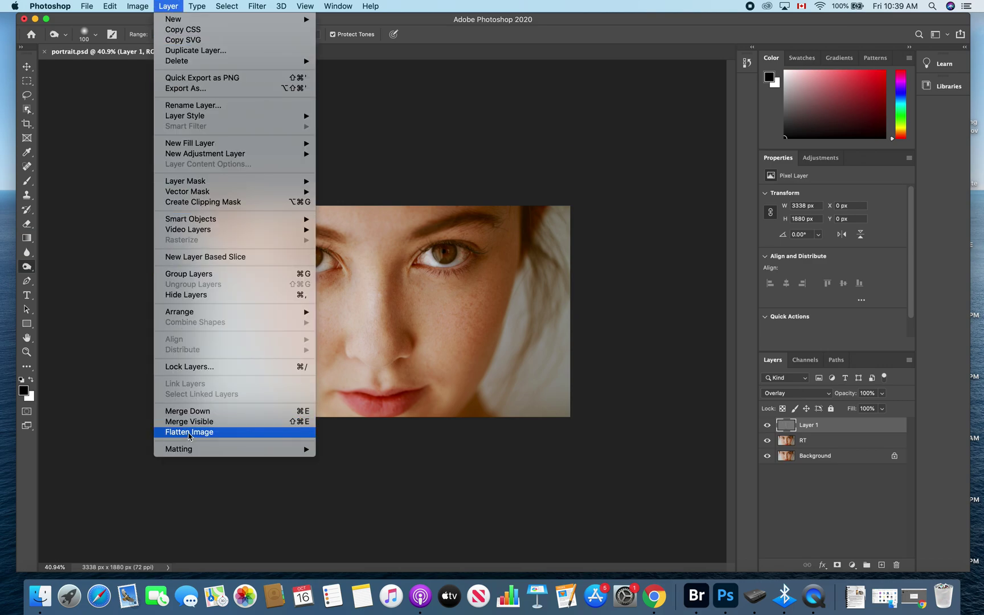
pyautogui.click(190, 432)
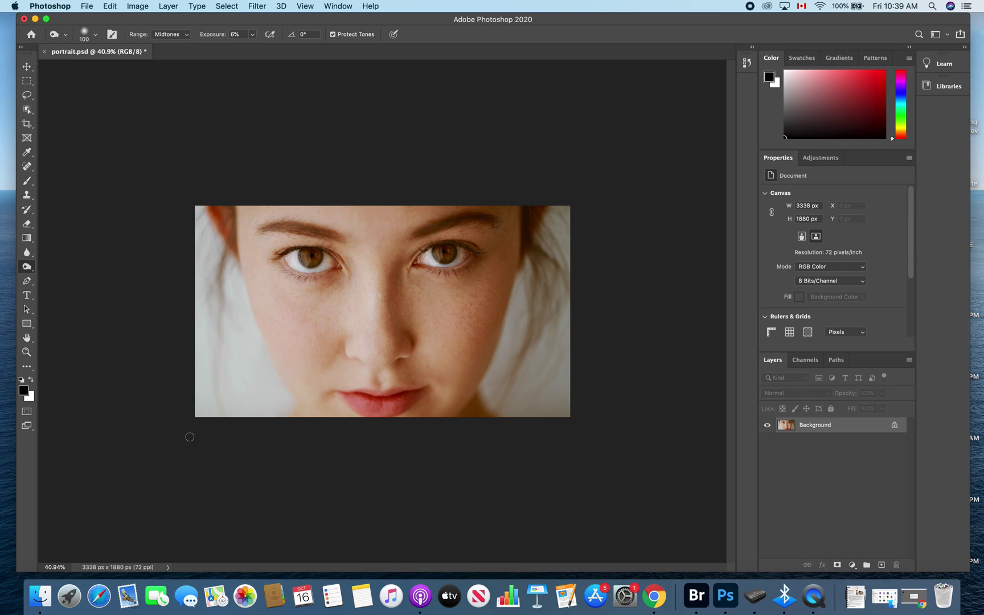
# Duplicate the photo to Layer 1, set it to Linear Light, and invert its colours
pyautogui.press('super+j')
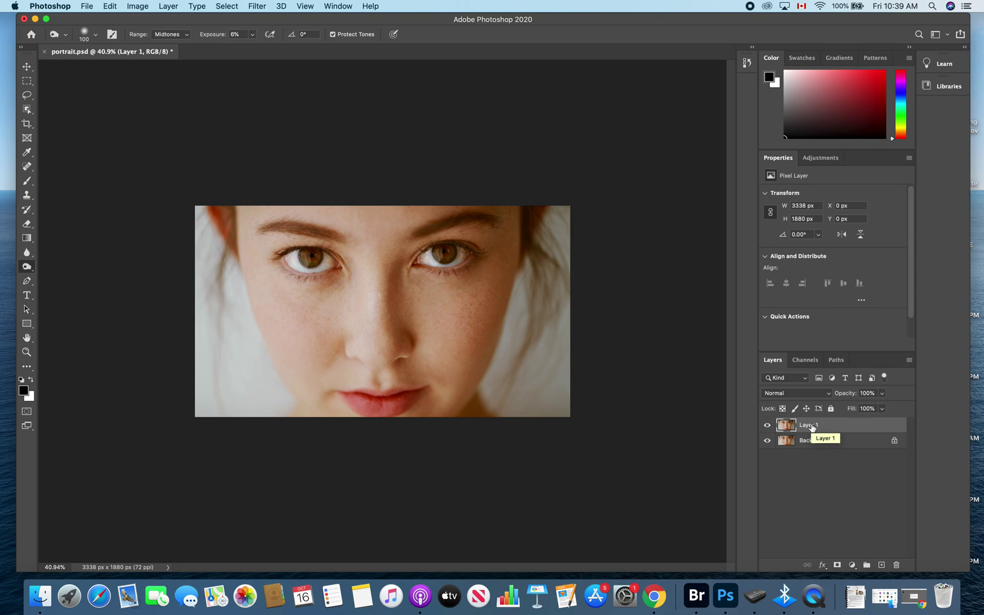
pyautogui.click(808, 393)
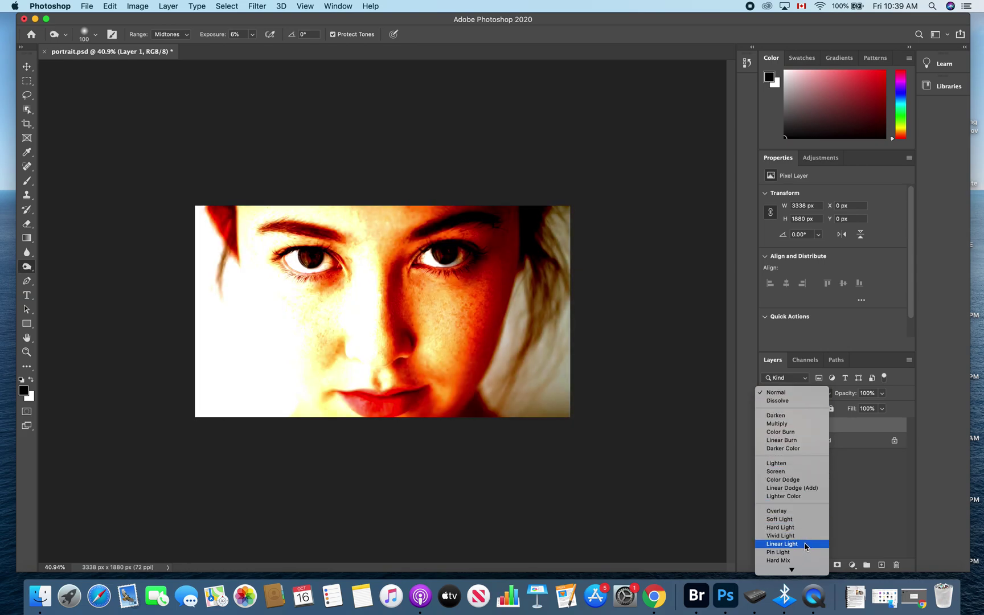
pyautogui.click(805, 545)
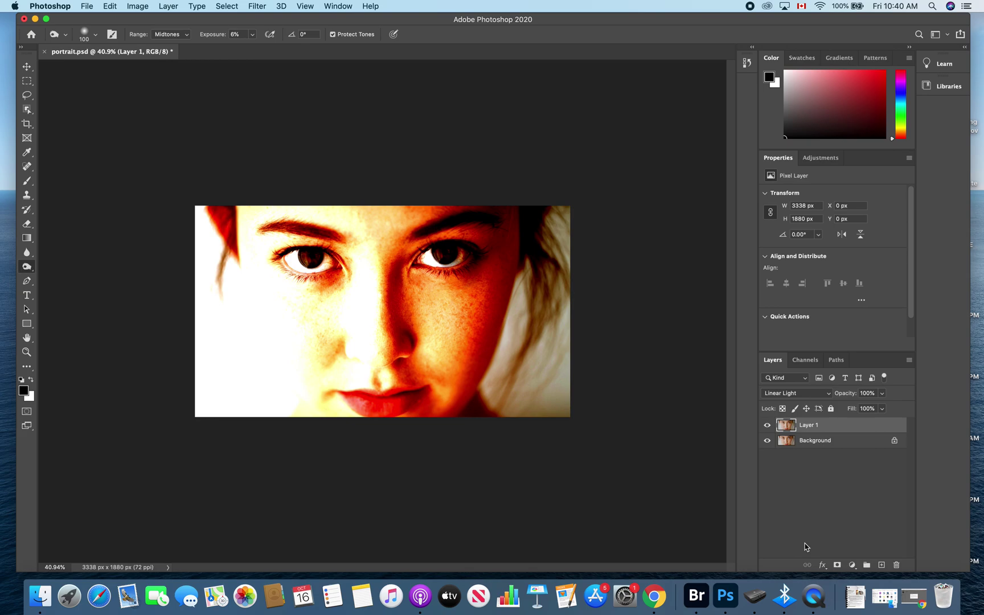
pyautogui.press('super+i')
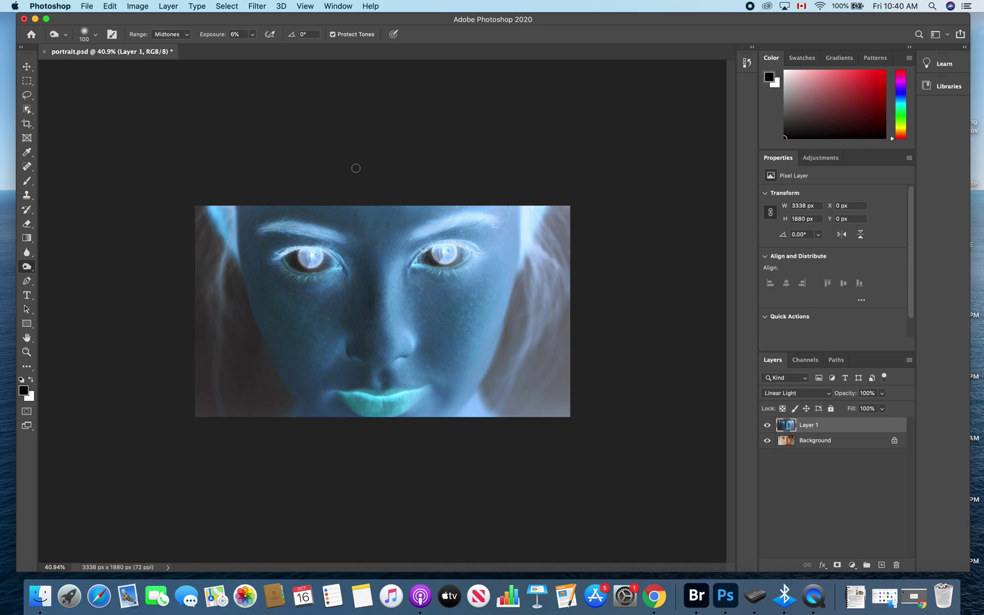
# Apply a High Pass filter with radius 24 to Layer 1
pyautogui.click(257, 6)
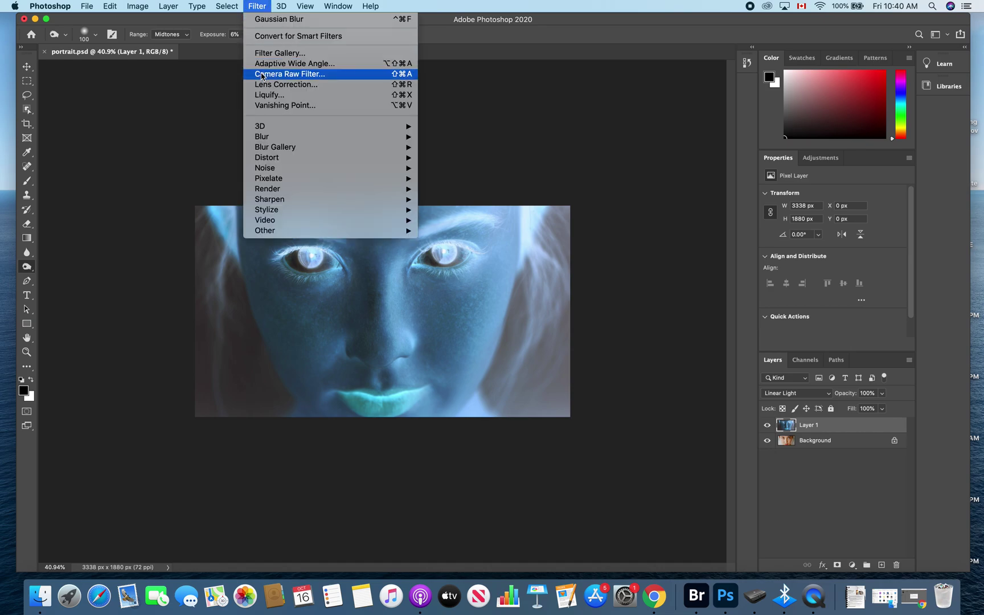
pyautogui.moveTo(294, 232)
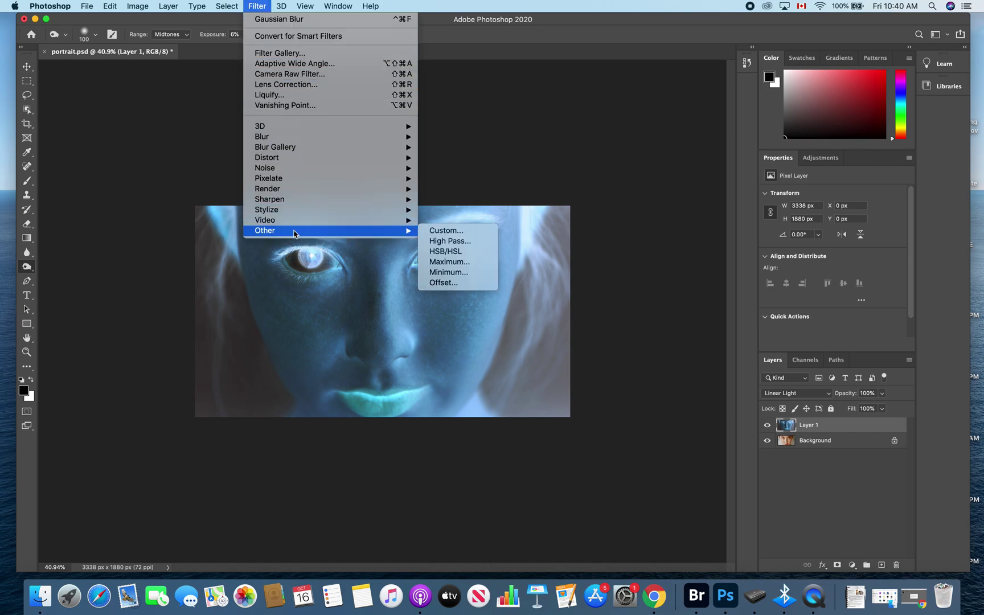
pyautogui.click(458, 240)
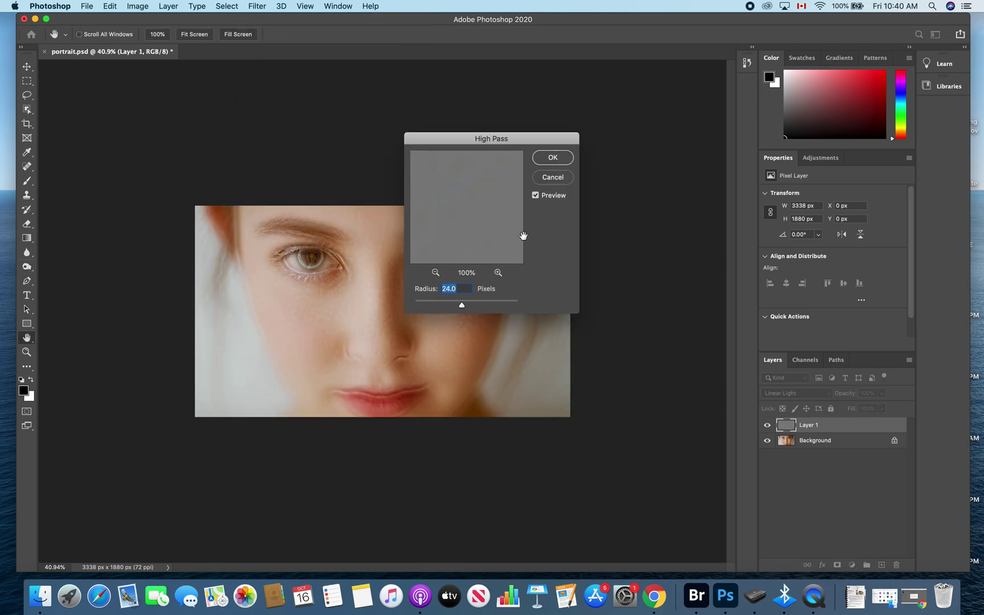
pyautogui.click(554, 159)
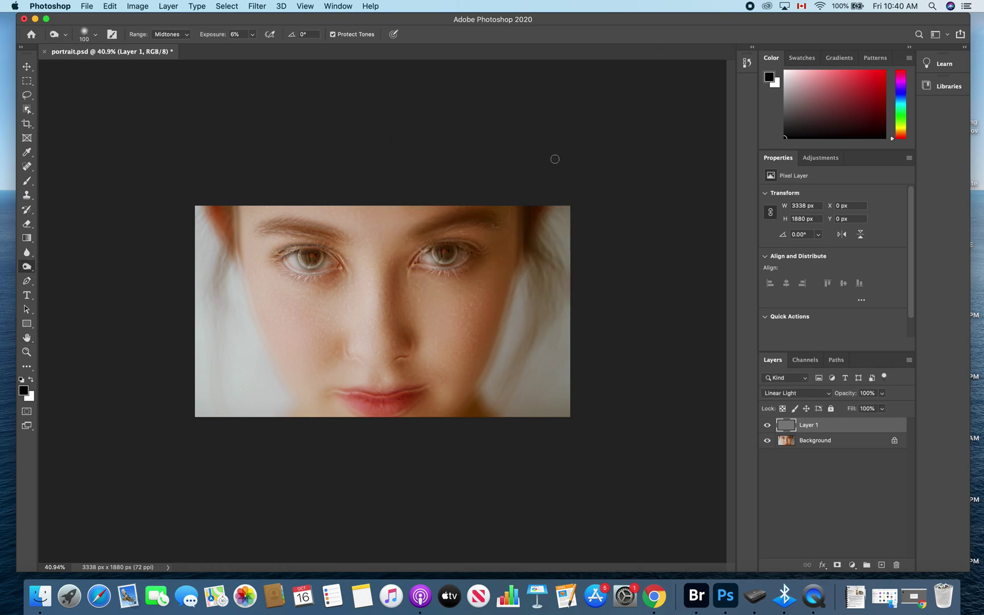
# Apply a Gaussian Blur with radius 3 to Layer 1
pyautogui.click(257, 6)
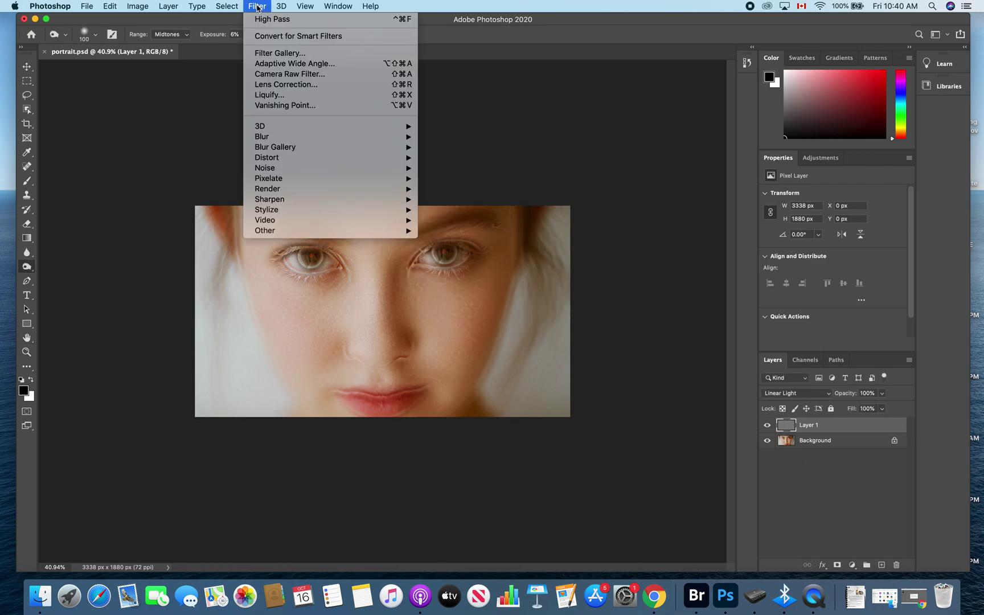
pyautogui.moveTo(305, 137)
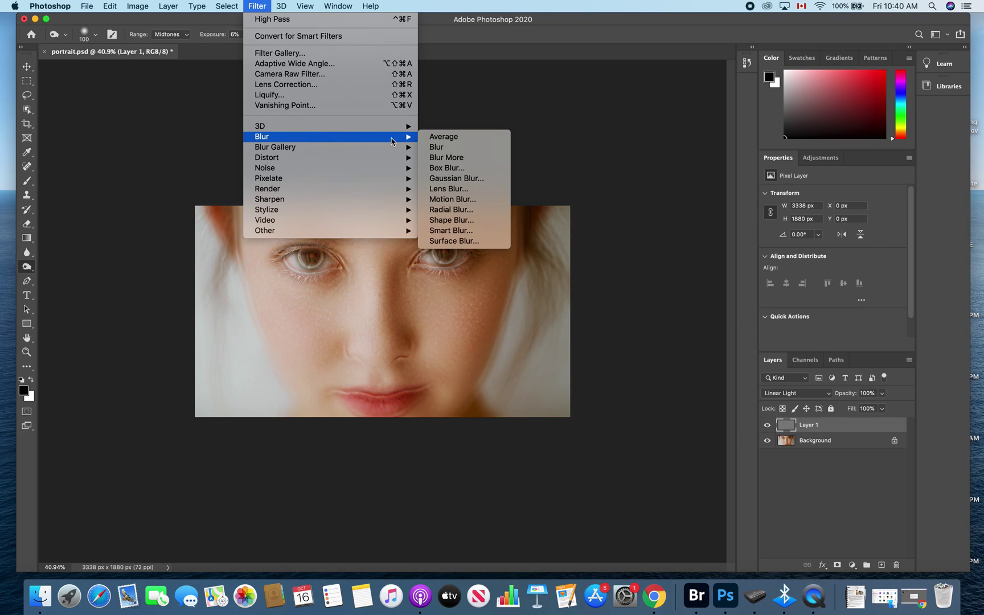
pyautogui.click(488, 178)
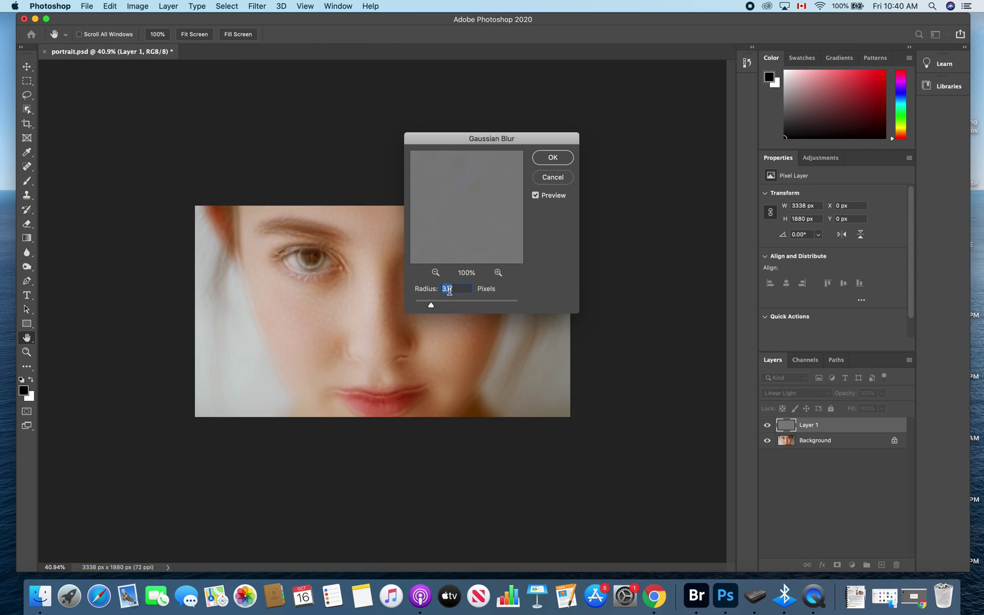
pyautogui.click(552, 159)
pyautogui.press('o')
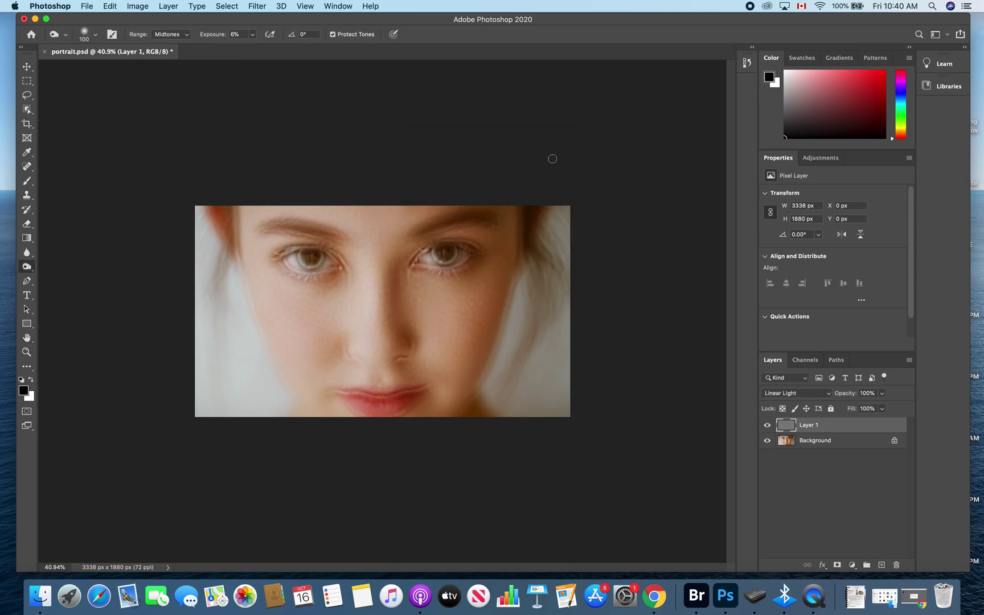
# Split Layer 1's This Layer Blend If sliders to 0/4 and 251/255
pyautogui.doubleClick(788, 428)
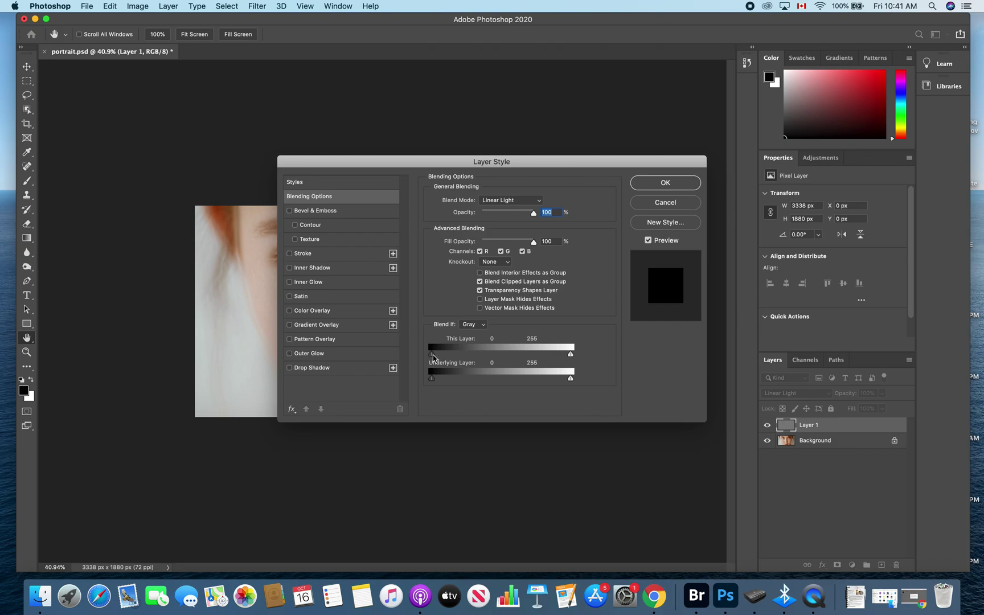
pyautogui.press('alt')
pyautogui.moveTo(432, 355); pyautogui.dragTo(434, 357)
pyautogui.press('alt')
pyautogui.moveTo(571, 354); pyautogui.dragTo(569, 358)
# Confirm the Blend If settings, then add a mask to Layer 1 and invert it to black
pyautogui.click(669, 183)
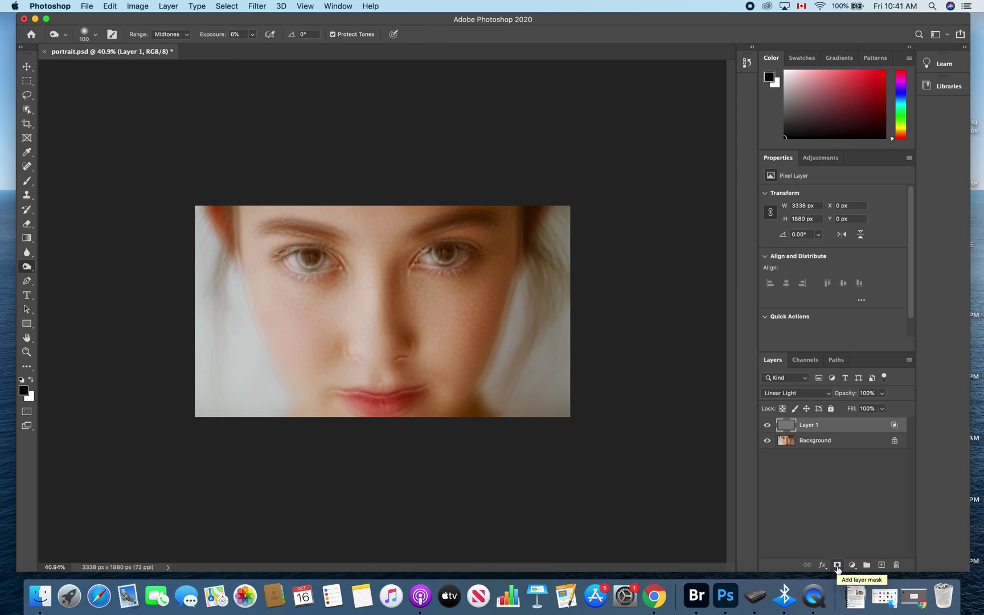
pyautogui.click(837, 565)
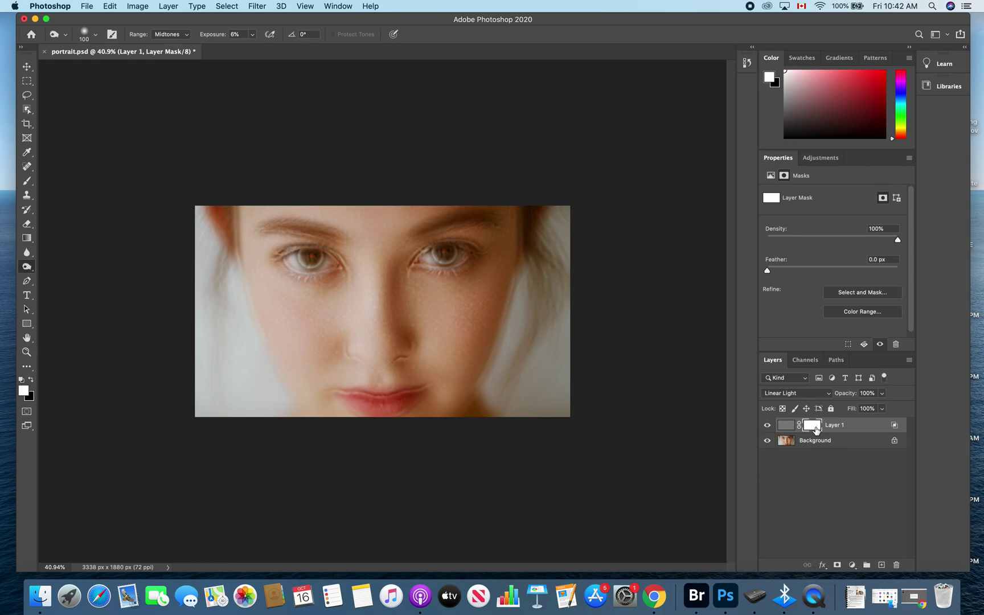
pyautogui.moveTo(816, 429); pyautogui.dragTo(817, 430)
pyautogui.press('super+i')
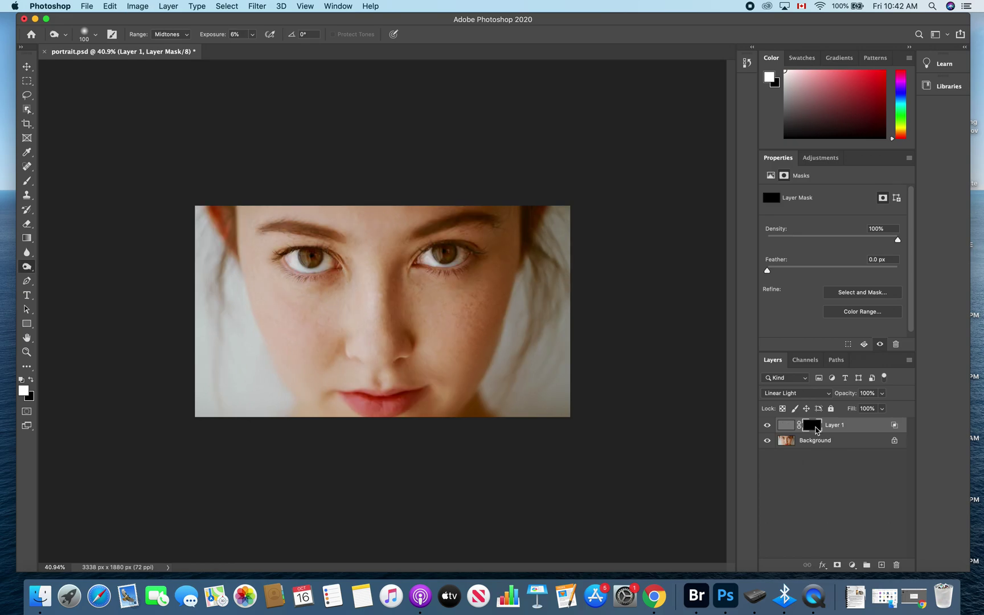
# Select the Brush tool, check its 175 px size and 0% hardness, and zoom into the face
pyautogui.click(26, 182)
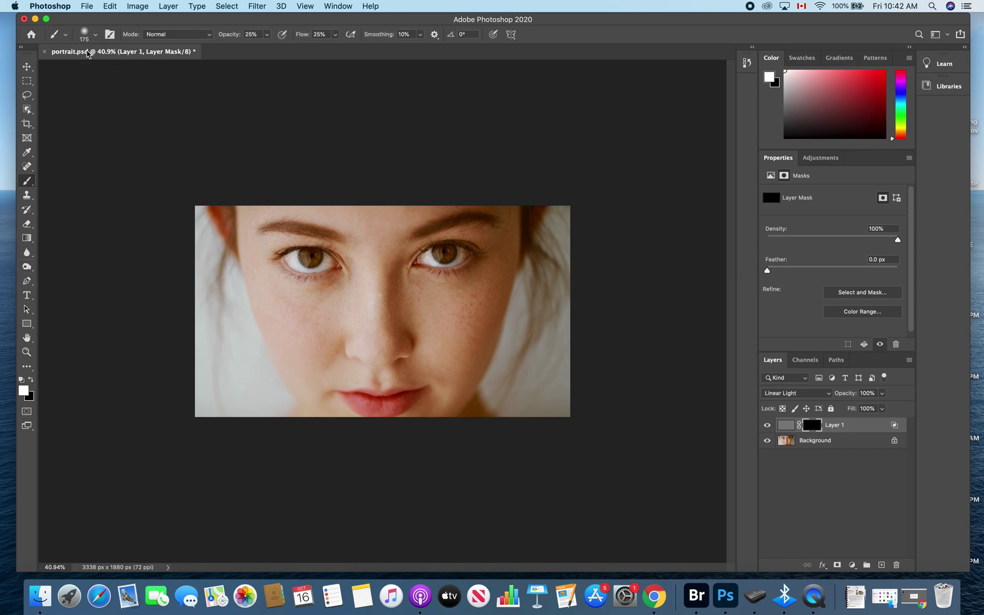
pyautogui.click(97, 34)
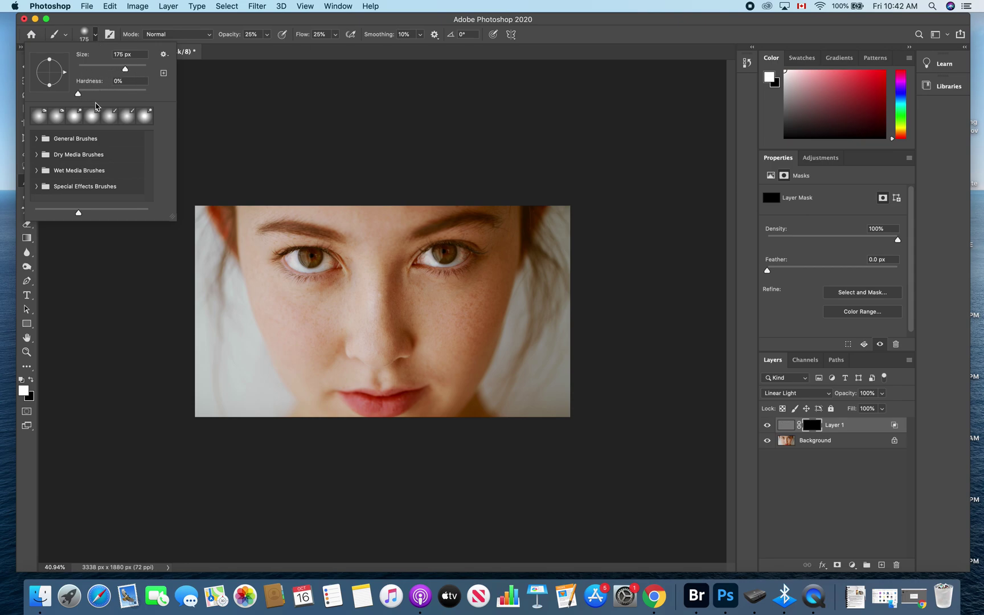
pyautogui.click(230, 105)
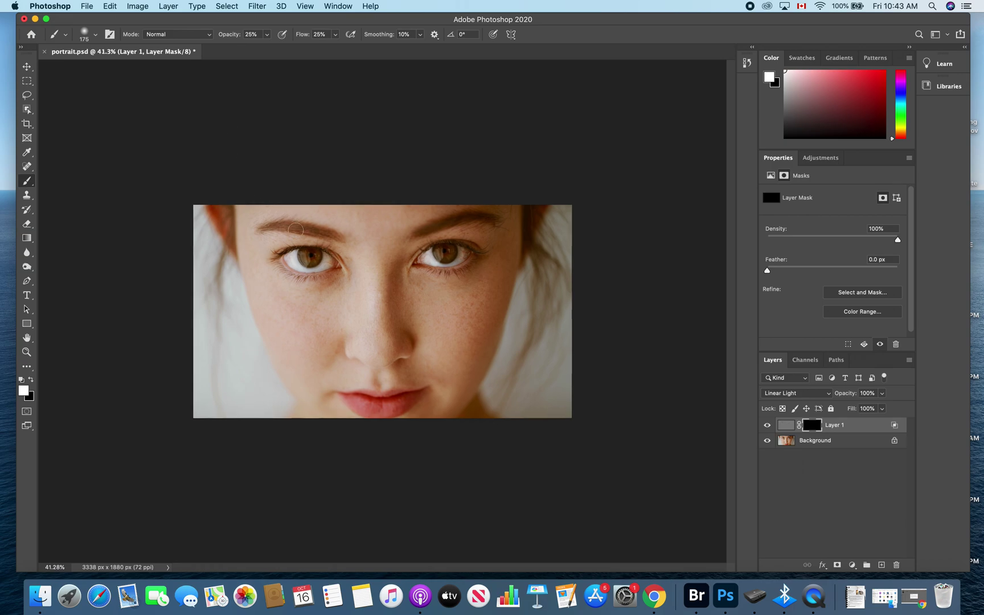
pyautogui.scroll(5, 296, 229)
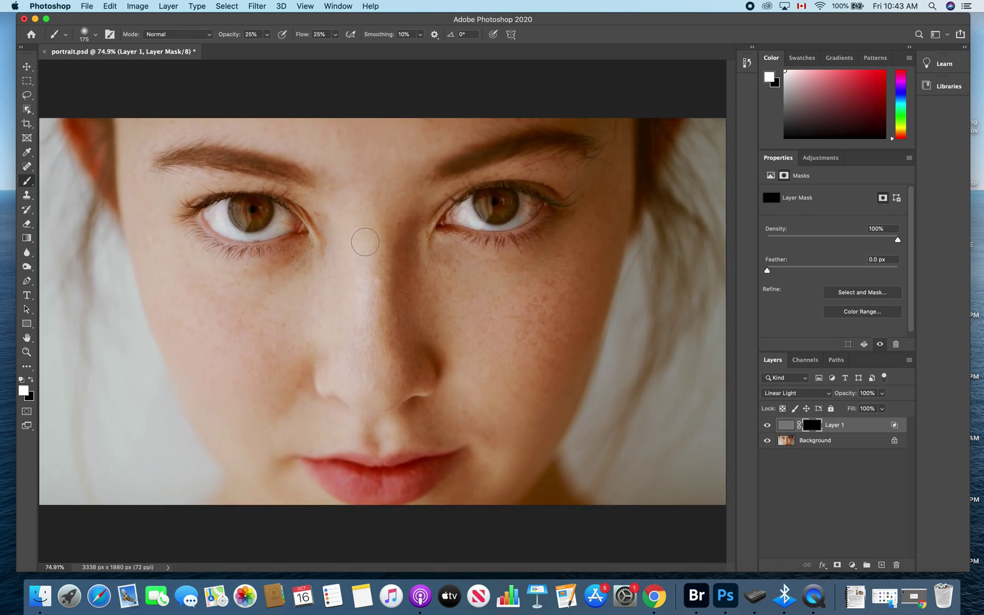
# With a 300 px brush, paint white on the mask over the cheek, under-eye and forehead
pyautogui.press(']')
pyautogui.press(']')
pyautogui.press(']')
pyautogui.moveTo(551, 297)
pyautogui.mouseDown()
pyautogui.moveTo(523, 347)
pyautogui.moveTo(581, 264)
pyautogui.moveTo(534, 321)
pyautogui.moveTo(558, 285)
pyautogui.moveTo(526, 317)
pyautogui.moveTo(537, 295)
pyautogui.moveTo(509, 335)
pyautogui.mouseUp()
pyautogui.moveTo(277, 287)
pyautogui.mouseDown()
pyautogui.moveTo(238, 290)
pyautogui.moveTo(182, 268)
pyautogui.moveTo(247, 307)
pyautogui.moveTo(293, 310)
pyautogui.moveTo(219, 309)
pyautogui.moveTo(199, 291)
pyautogui.moveTo(299, 336)
pyautogui.moveTo(193, 323)
pyautogui.moveTo(272, 367)
pyautogui.moveTo(229, 374)
pyautogui.moveTo(273, 379)
pyautogui.moveTo(227, 371)
pyautogui.moveTo(268, 390)
pyautogui.moveTo(222, 350)
pyautogui.moveTo(269, 375)
pyautogui.moveTo(185, 319)
pyautogui.moveTo(242, 376)
pyautogui.mouseUp()
pyautogui.moveTo(221, 105)
pyautogui.mouseDown()
pyautogui.moveTo(324, 143)
pyautogui.moveTo(304, 131)
pyautogui.moveTo(355, 136)
pyautogui.moveTo(447, 116)
pyautogui.moveTo(387, 143)
pyautogui.moveTo(439, 110)
pyautogui.moveTo(497, 97)
pyautogui.moveTo(418, 118)
pyautogui.moveTo(372, 166)
pyautogui.moveTo(391, 229)
pyautogui.moveTo(412, 213)
pyautogui.moveTo(402, 281)
pyautogui.mouseUp()
# With a 175 px brush, paint the mask above the lip, beside both eyes and the left cheek
pyautogui.press('[')
pyautogui.press('[')
pyautogui.press('[')
pyautogui.moveTo(415, 409)
pyautogui.mouseDown()
pyautogui.moveTo(441, 429)
pyautogui.moveTo(407, 424)
pyautogui.moveTo(446, 429)
pyautogui.moveTo(326, 429)
pyautogui.moveTo(283, 416)
pyautogui.moveTo(318, 427)
pyautogui.mouseUp()
pyautogui.moveTo(182, 188)
pyautogui.mouseDown()
pyautogui.moveTo(148, 202)
pyautogui.moveTo(175, 186)
pyautogui.moveTo(152, 195)
pyautogui.moveTo(125, 139)
pyautogui.moveTo(135, 237)
pyautogui.moveTo(143, 167)
pyautogui.mouseUp()
pyautogui.moveTo(558, 171)
pyautogui.mouseDown()
pyautogui.moveTo(609, 184)
pyautogui.moveTo(556, 172)
pyautogui.moveTo(601, 181)
pyautogui.moveTo(600, 214)
pyautogui.moveTo(616, 211)
pyautogui.moveTo(607, 132)
pyautogui.moveTo(623, 143)
pyautogui.moveTo(616, 175)
pyautogui.mouseUp()
pyautogui.scroll(-3, 569, 292)
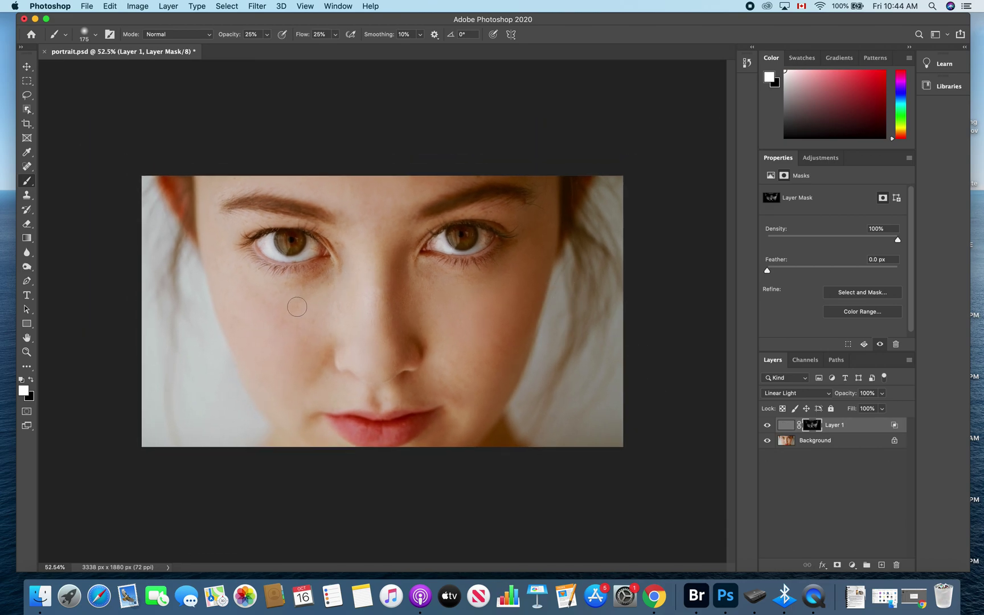
pyautogui.moveTo(295, 308)
pyautogui.mouseDown()
pyautogui.moveTo(313, 318)
pyautogui.moveTo(302, 345)
pyautogui.moveTo(304, 305)
pyautogui.moveTo(292, 342)
pyautogui.moveTo(316, 334)
pyautogui.moveTo(322, 294)
pyautogui.moveTo(304, 349)
pyautogui.moveTo(288, 287)
pyautogui.moveTo(325, 279)
pyautogui.moveTo(270, 292)
pyautogui.mouseUp()
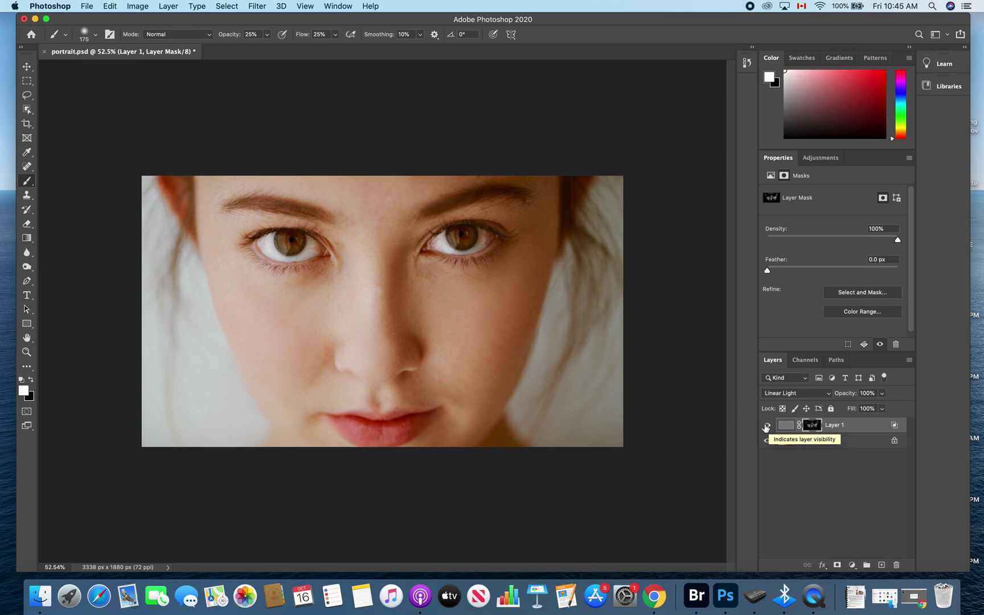
pyautogui.click(766, 425)
pyautogui.click(766, 425)
pyautogui.click(766, 426)
pyautogui.click(766, 425)
pyautogui.click(766, 425)
pyautogui.click(766, 425)
pyautogui.click(767, 425)
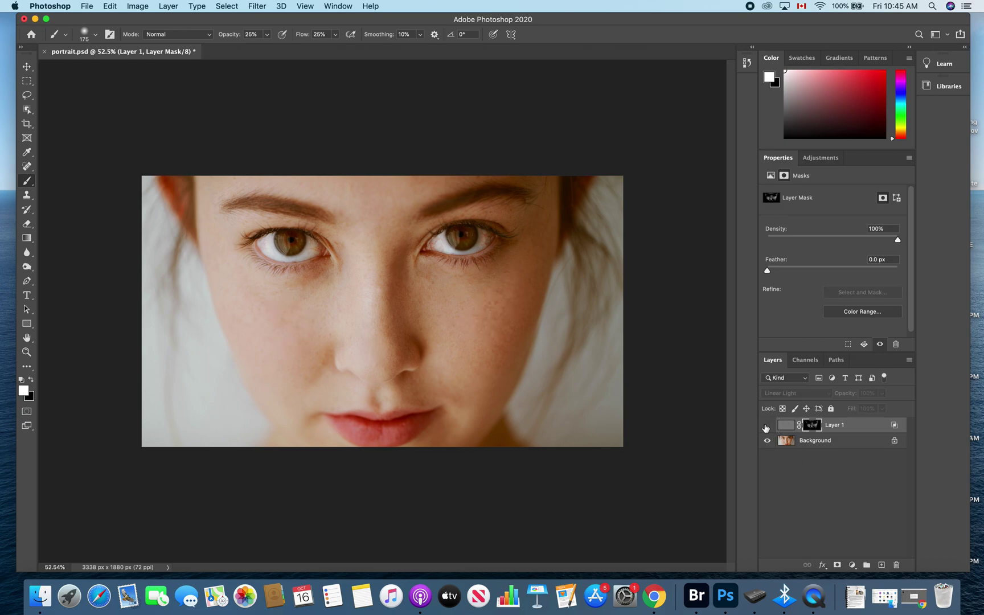
pyautogui.click(767, 425)
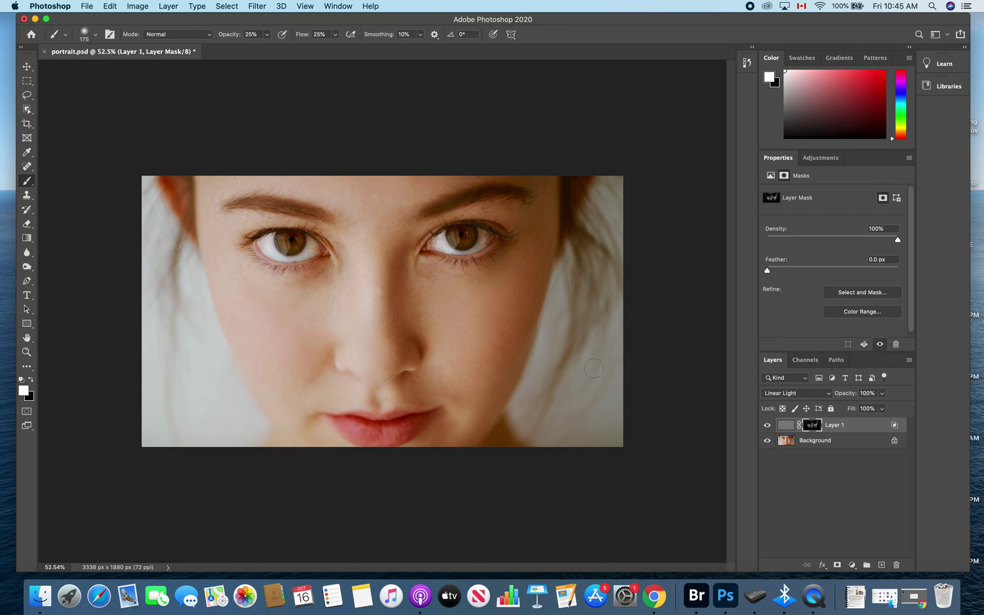
# Save the image to this computer as portrait1.psd, accepting the compatibility option
pyautogui.click(87, 6)
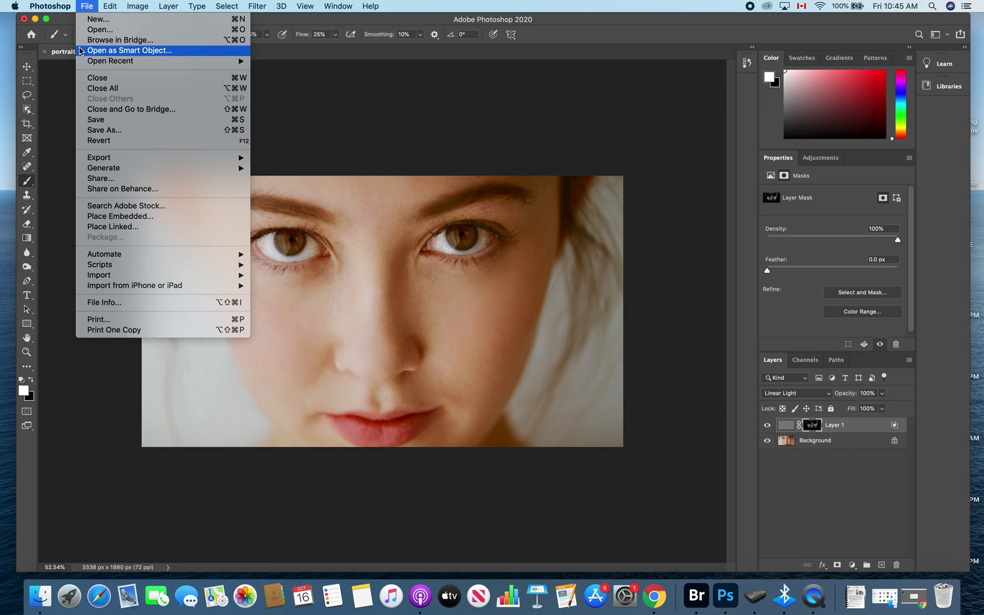
pyautogui.click(112, 131)
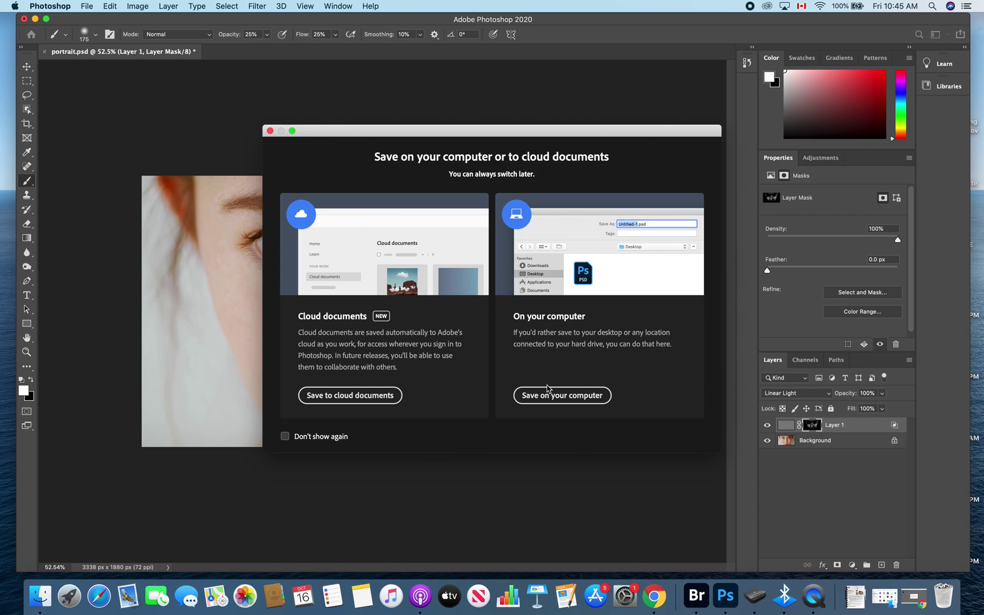
pyautogui.click(563, 399)
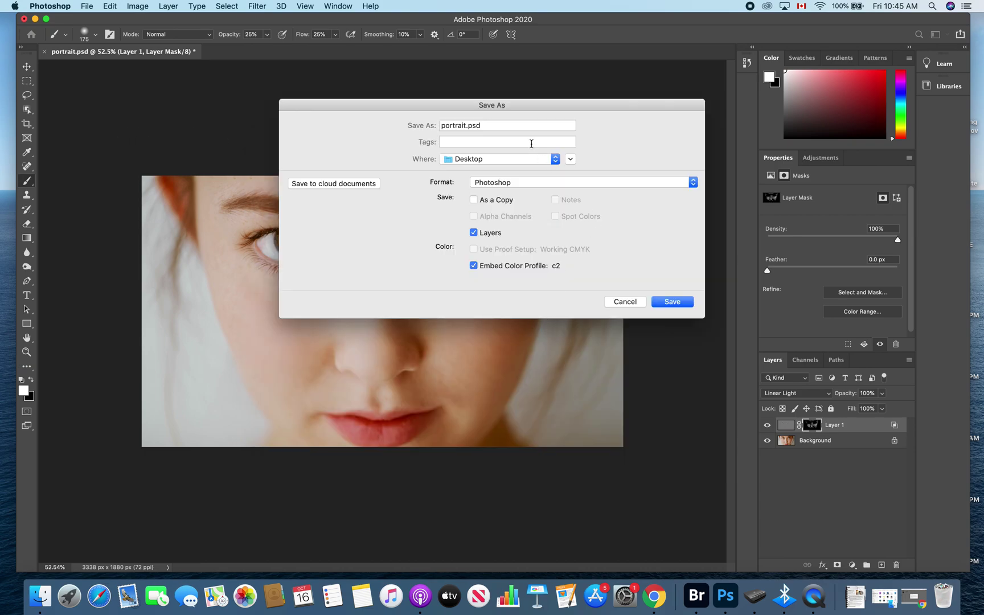
pyautogui.click(464, 128)
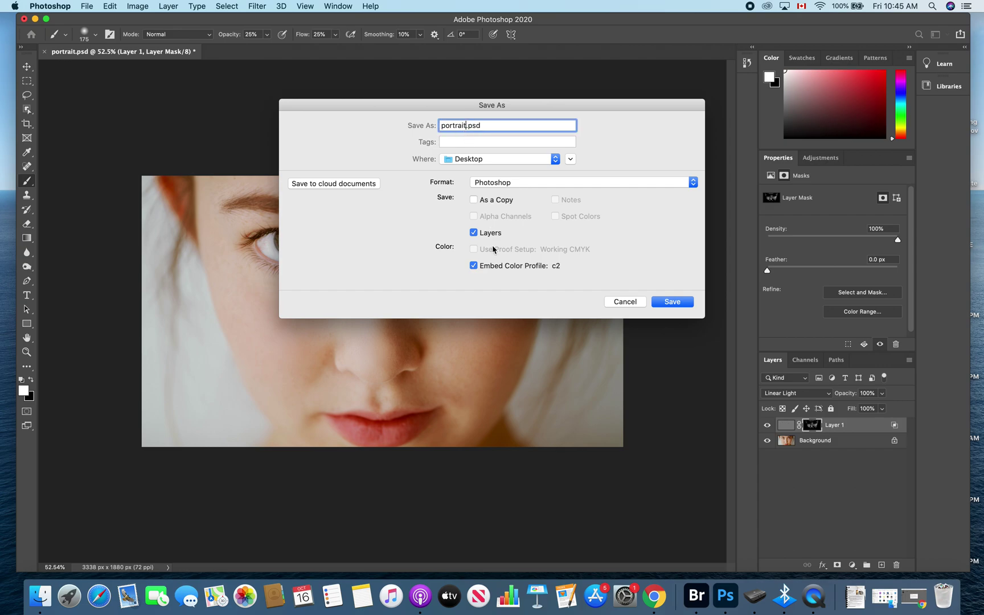
pyautogui.write('1')
pyautogui.click(672, 302)
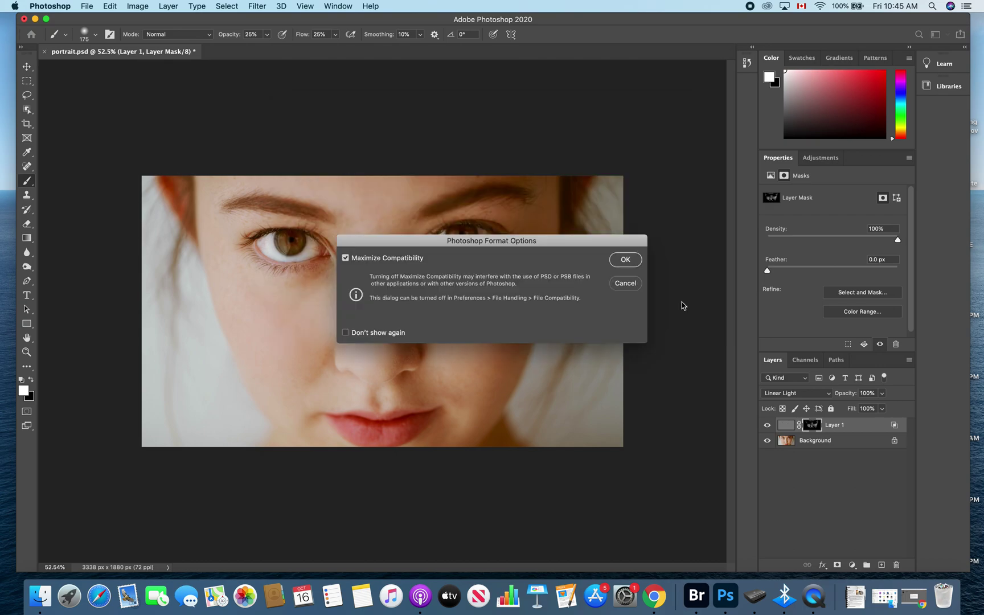
pyautogui.click(624, 259)
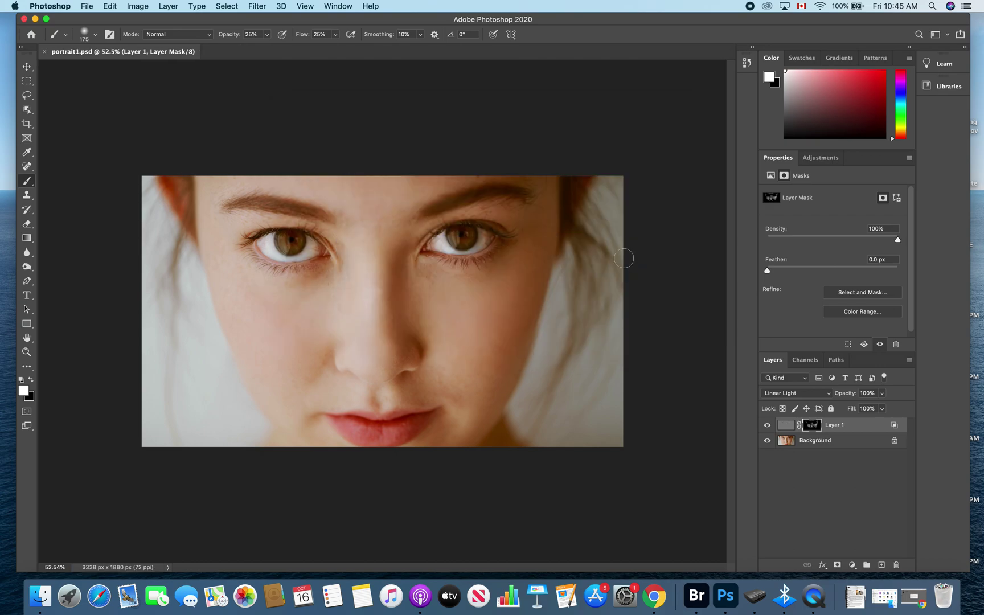